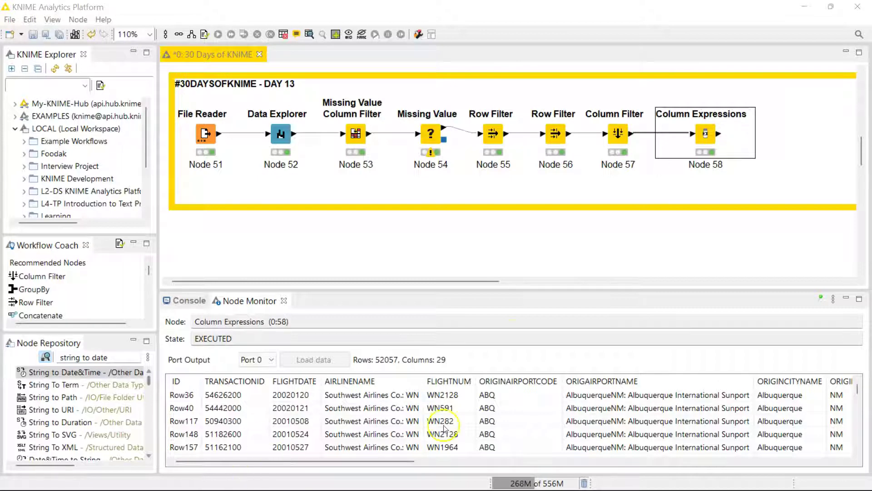
# Step: Search the Node Repository for 'string to d'
pyautogui.moveTo(384, 280); pyautogui.dragTo(574, 273)
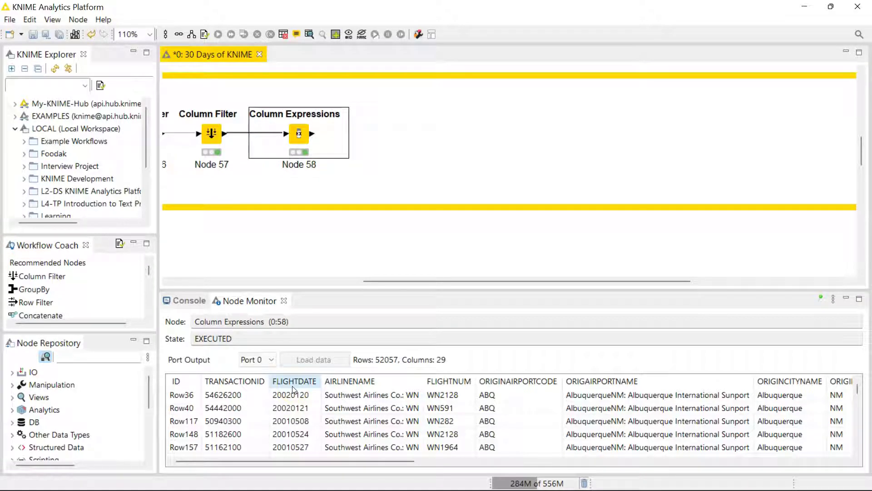
pyautogui.click(291, 399)
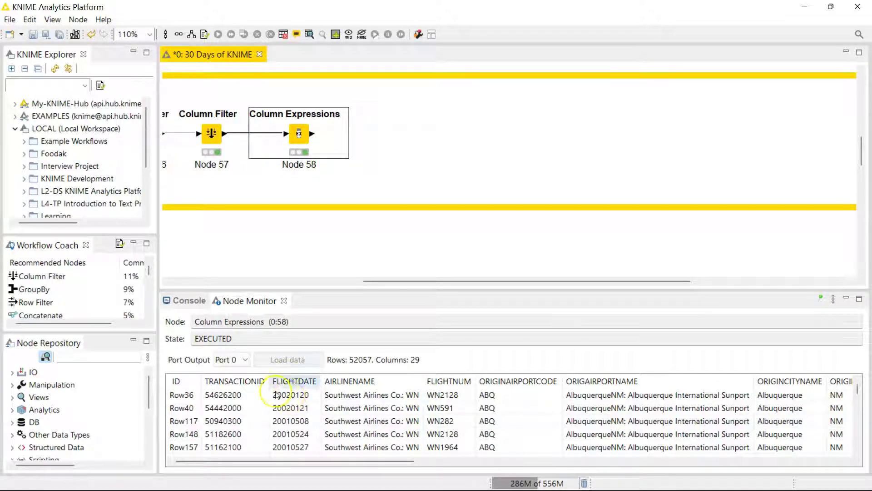
pyautogui.click(334, 386)
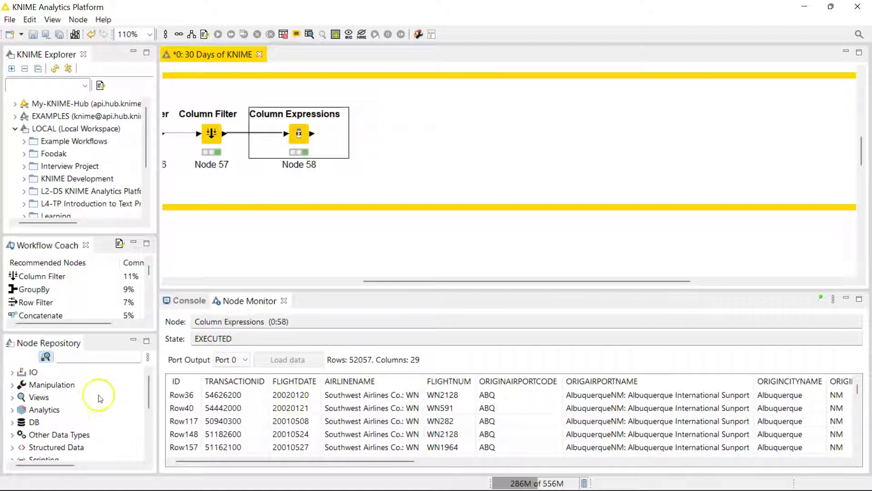
pyautogui.click(118, 358)
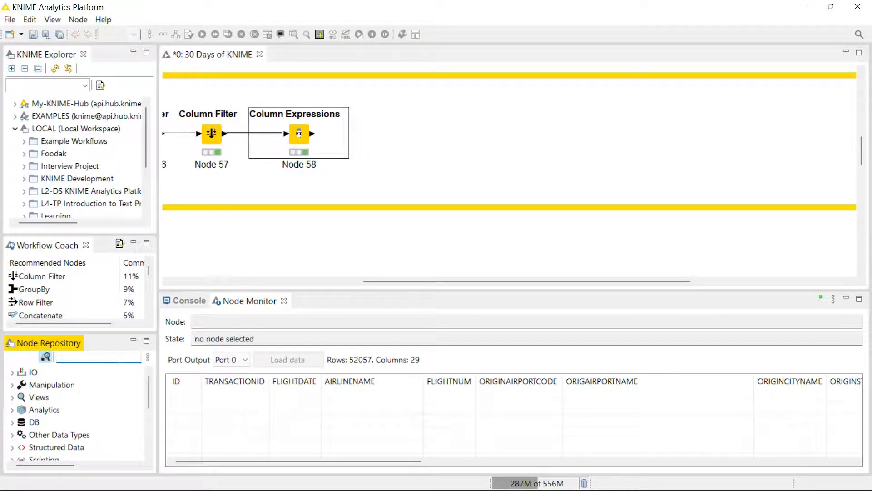
pyautogui.write('string to da')
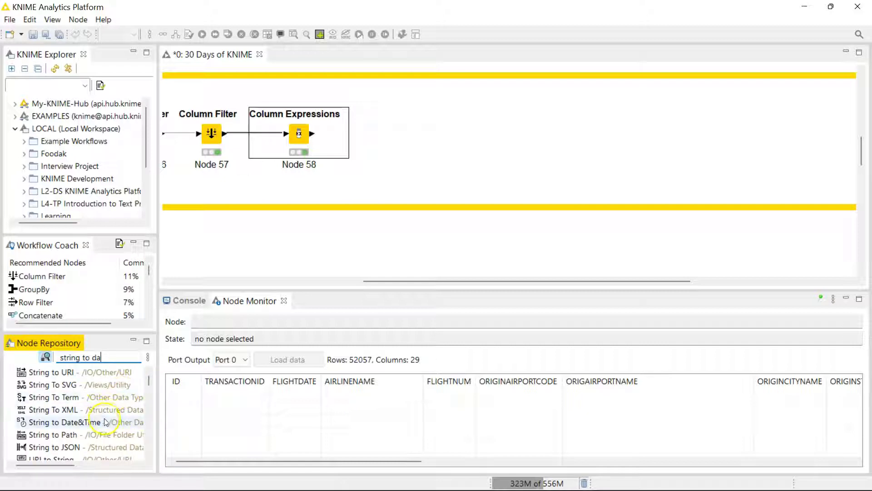
# Step: Place a String to Date&Time node and connect Column Expressions (Node 58) output into it
pyautogui.moveTo(88, 426); pyautogui.dragTo(393, 139)
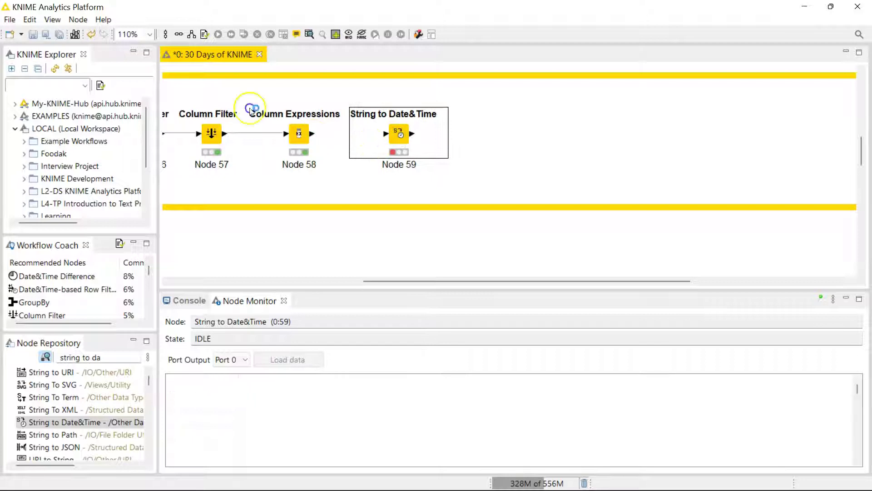
pyautogui.moveTo(313, 133); pyautogui.dragTo(384, 133)
pyautogui.click(382, 141)
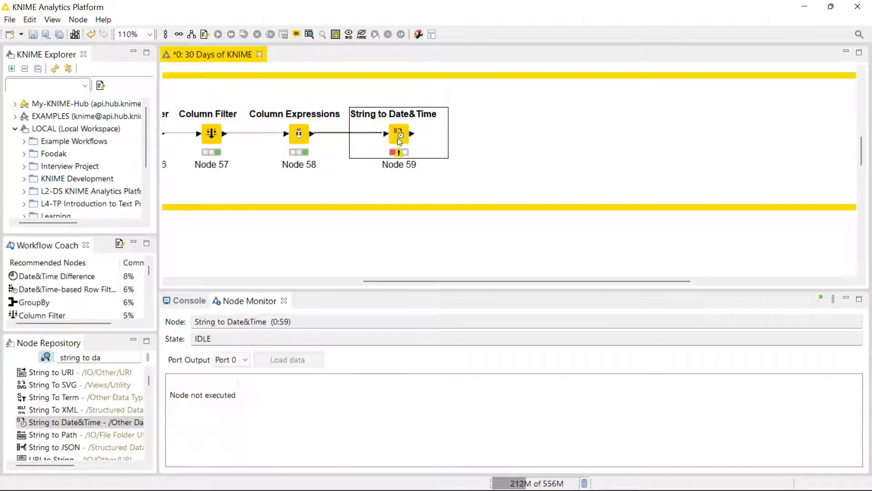
# Step: Include only FLIGHTDATE in Node 59's conversion and replace the original column
pyautogui.doubleClick(397, 138)
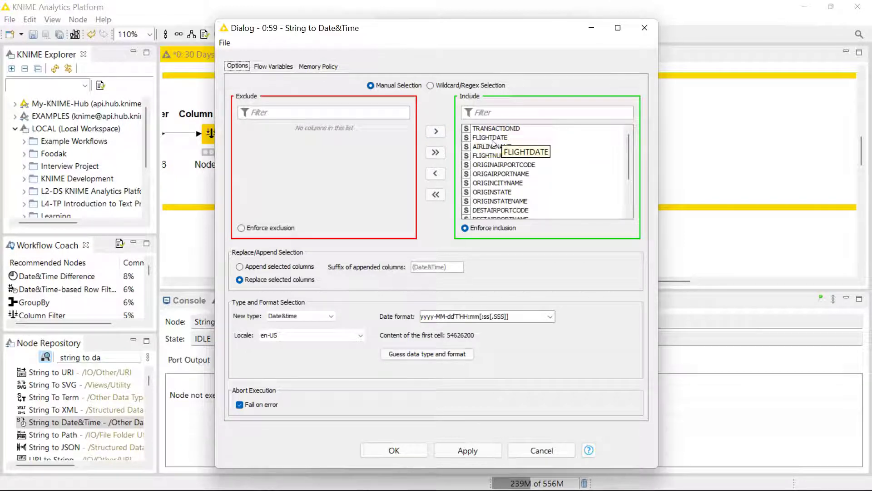
pyautogui.click(434, 195)
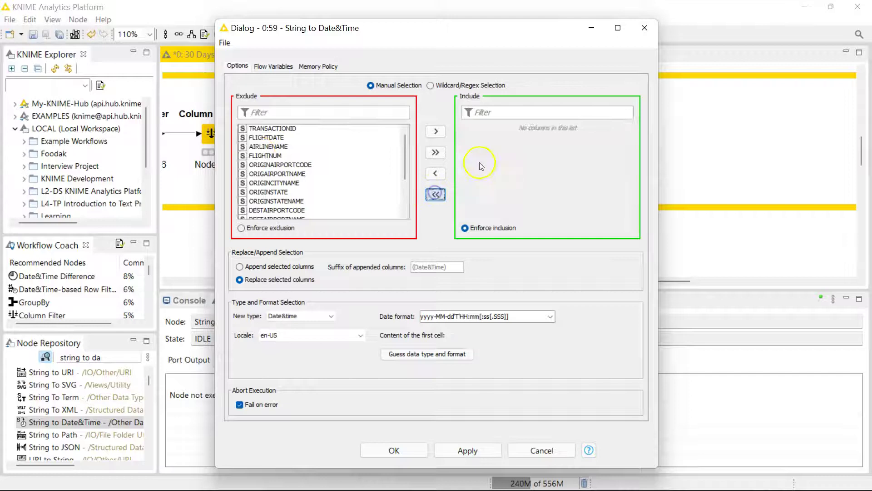
pyautogui.click(268, 138)
pyautogui.click(436, 131)
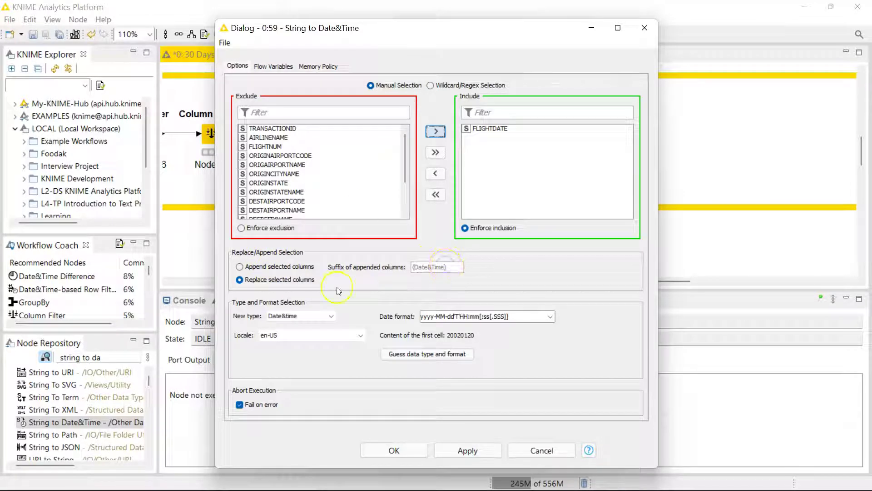
pyautogui.click(286, 268)
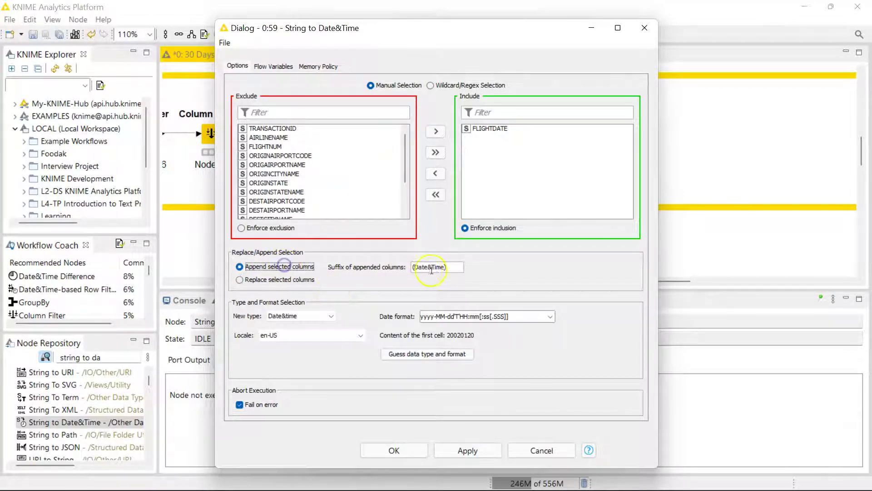
pyautogui.click(253, 279)
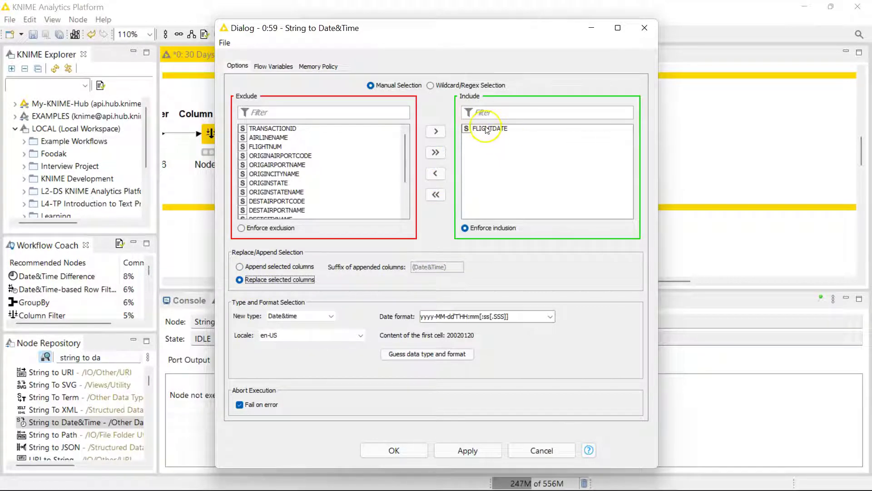
pyautogui.click(247, 330)
# Step: Change the new type to Date and review the date format list
pyautogui.click(296, 318)
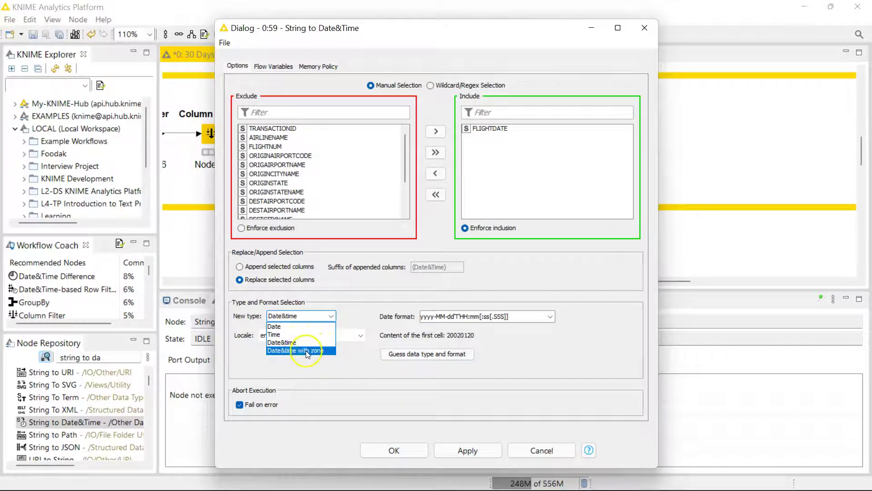
pyautogui.click(291, 326)
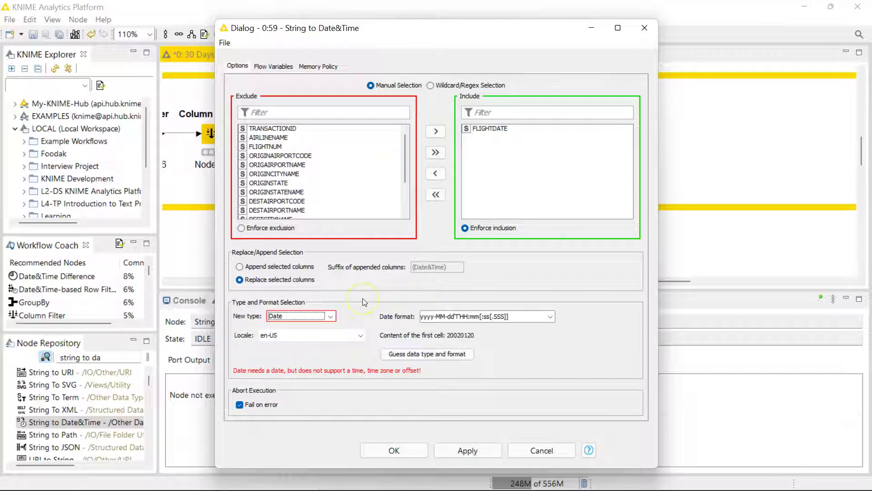
pyautogui.click(543, 313)
pyautogui.click(550, 316)
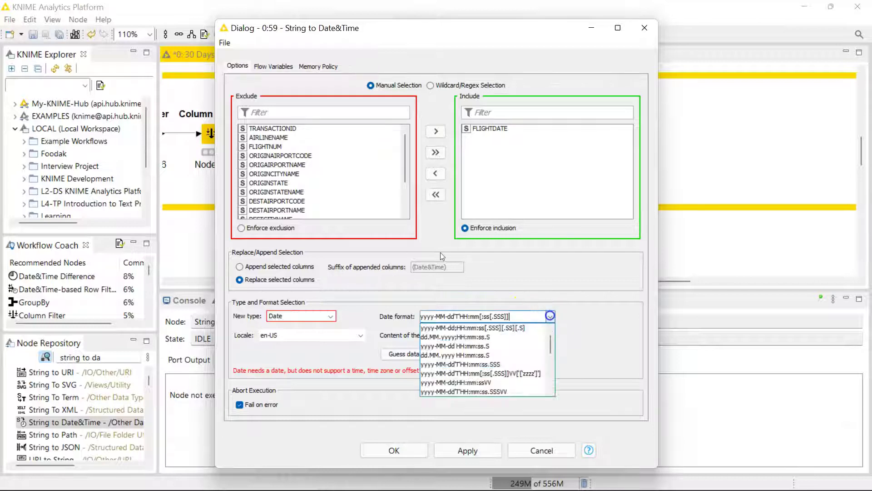
pyautogui.click(550, 317)
pyautogui.click(366, 295)
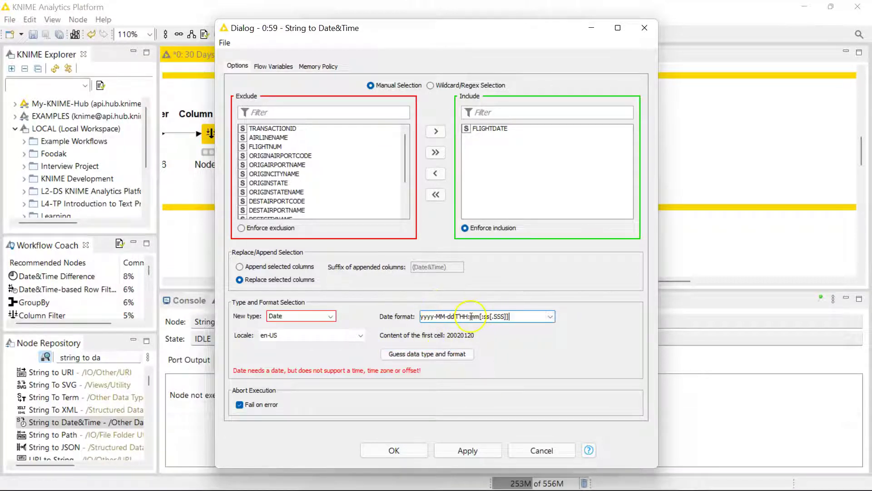
# Step: Inspect the output type error and select the date part of the format pattern
pyautogui.click(288, 314)
pyautogui.click(299, 322)
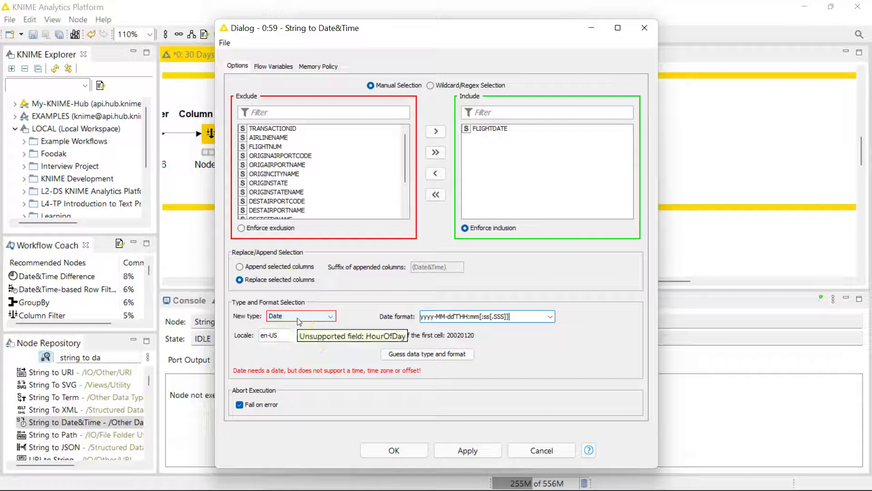
pyautogui.click(451, 347)
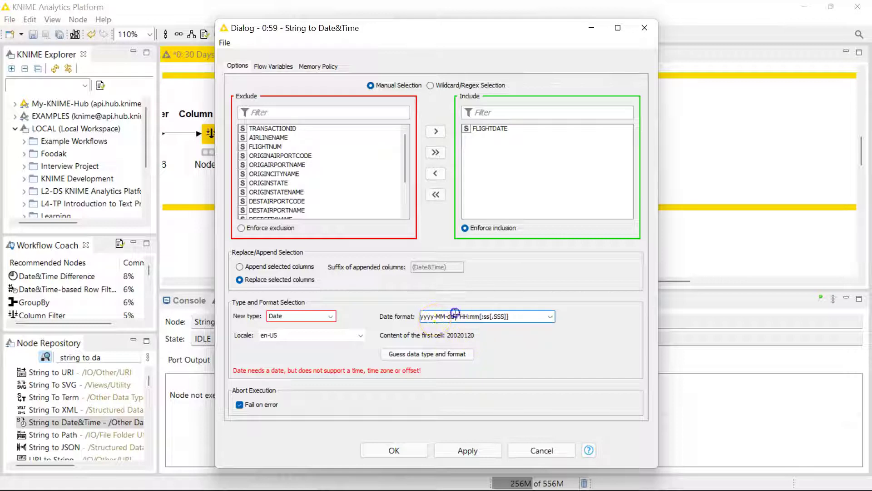
pyautogui.moveTo(455, 314); pyautogui.dragTo(420, 317)
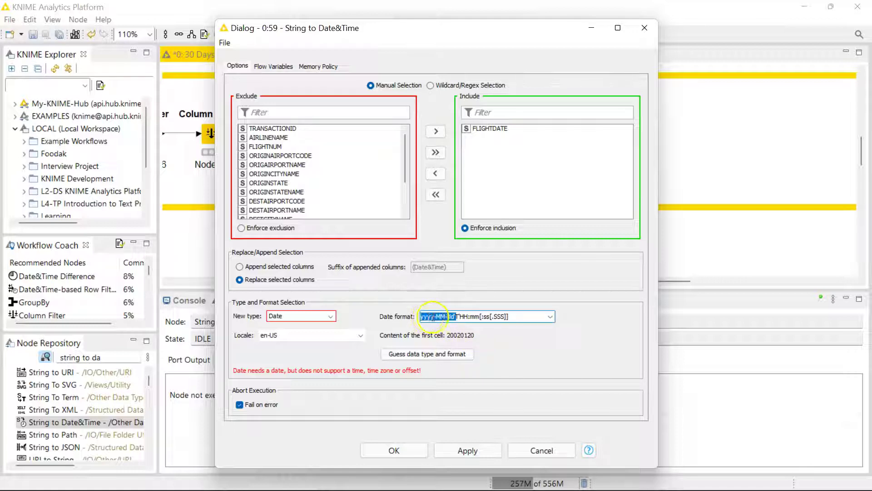
# Step: Guess the data type and format so the date format becomes yyyyMMdd
pyautogui.click(522, 317)
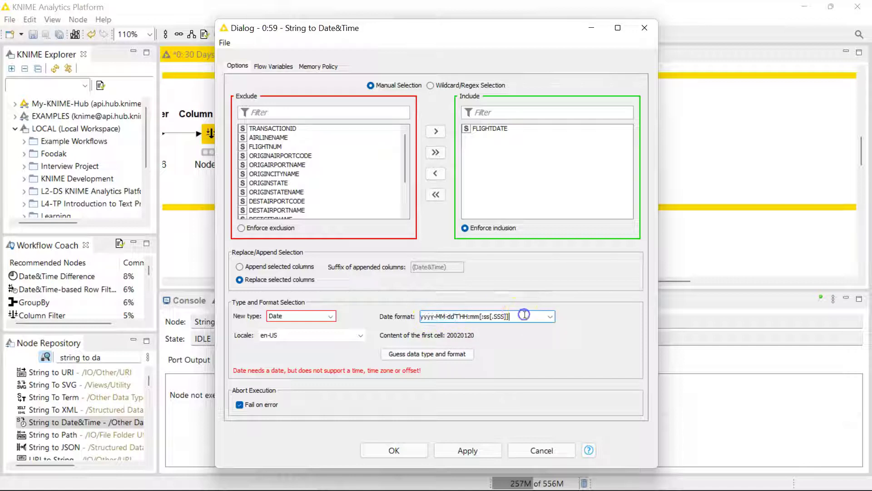
pyautogui.click(418, 355)
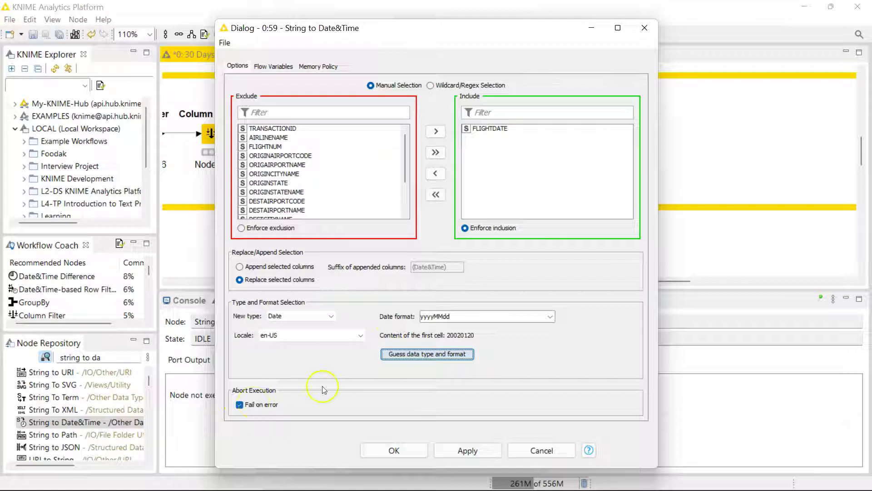
# Step: Save Node 59's settings, execute it, and compare Node 58 and Node 59 outputs
pyautogui.click(394, 450)
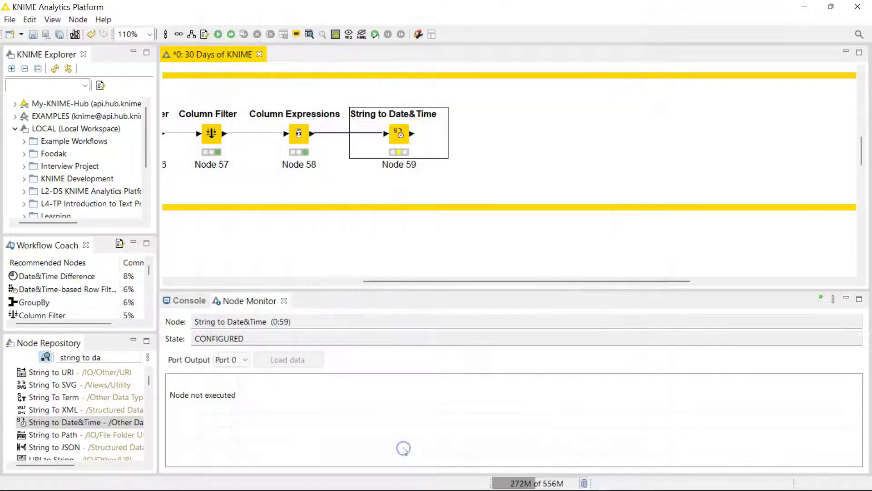
pyautogui.click(218, 34)
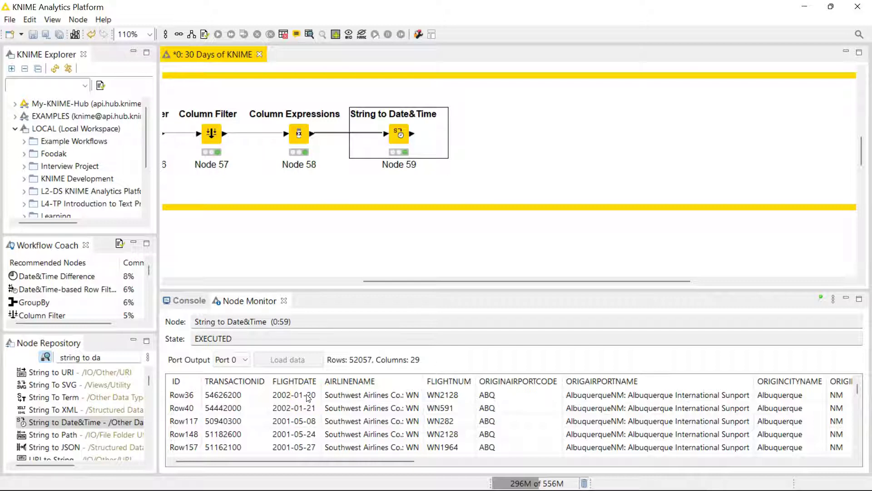
pyautogui.click(296, 134)
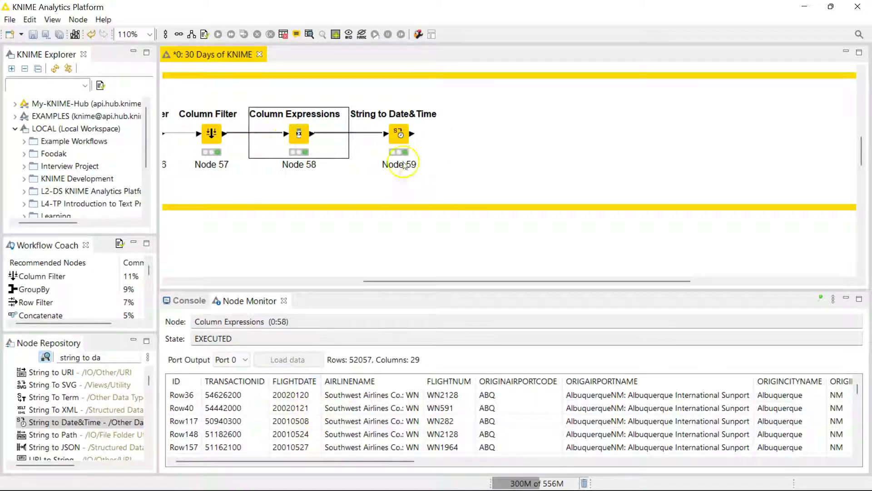
pyautogui.click(400, 136)
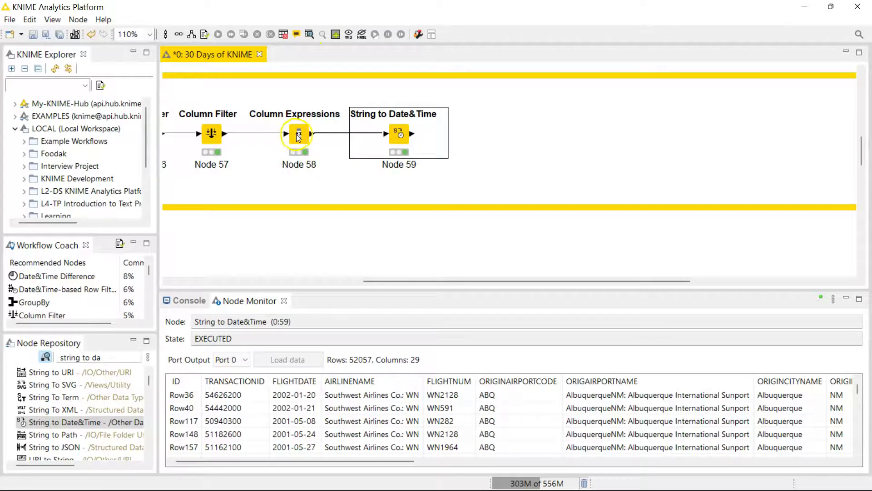
pyautogui.rightClick(298, 136)
# Step: Compare FLIGHTDATE in the Column Expressions and String to Date&Time output tables, then close both
pyautogui.click(380, 411)
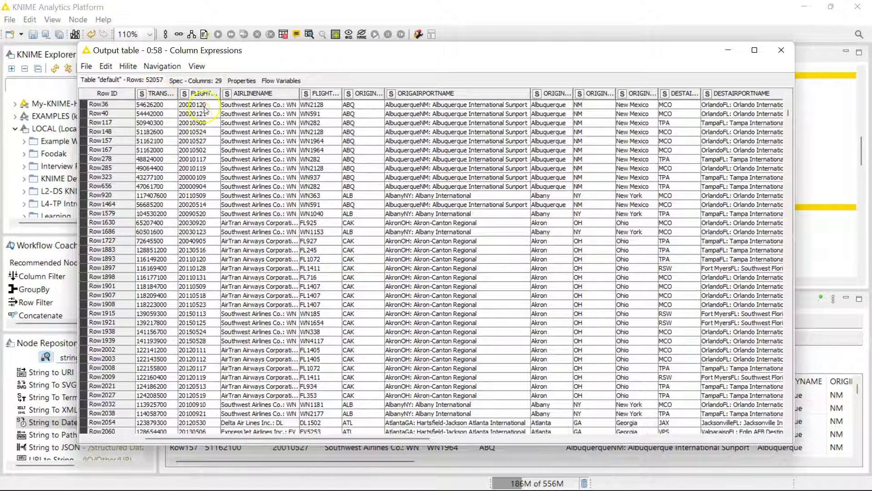
pyautogui.moveTo(221, 93); pyautogui.dragTo(257, 93)
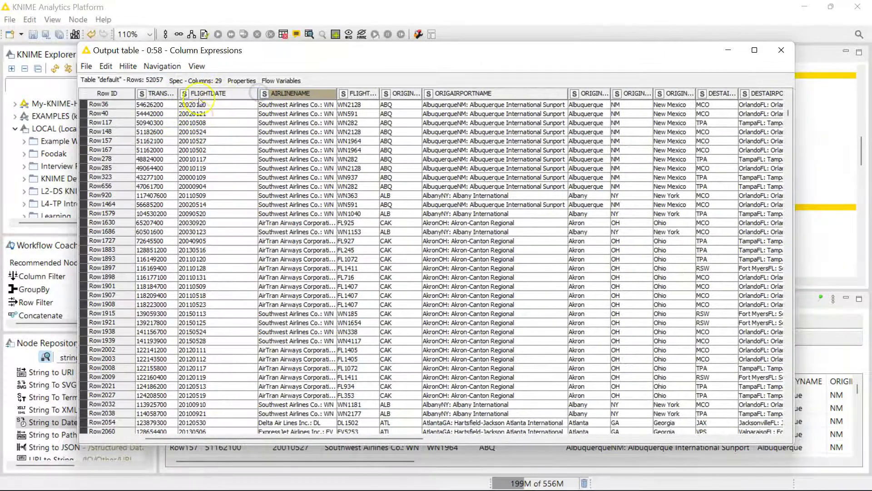
pyautogui.click(781, 51)
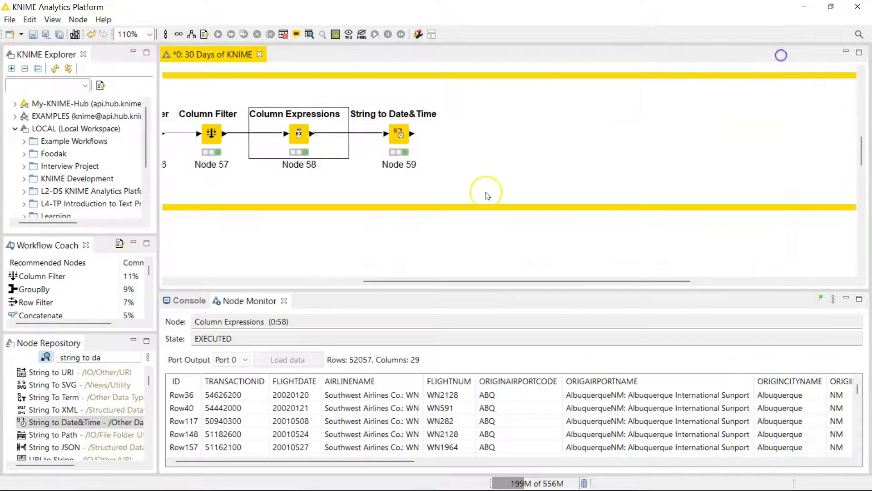
pyautogui.click(399, 133)
pyautogui.rightClick(399, 133)
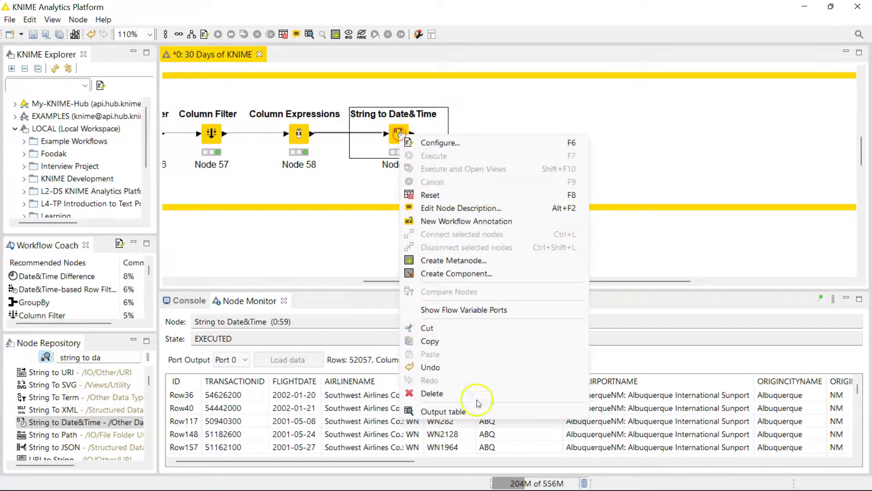
pyautogui.click(475, 411)
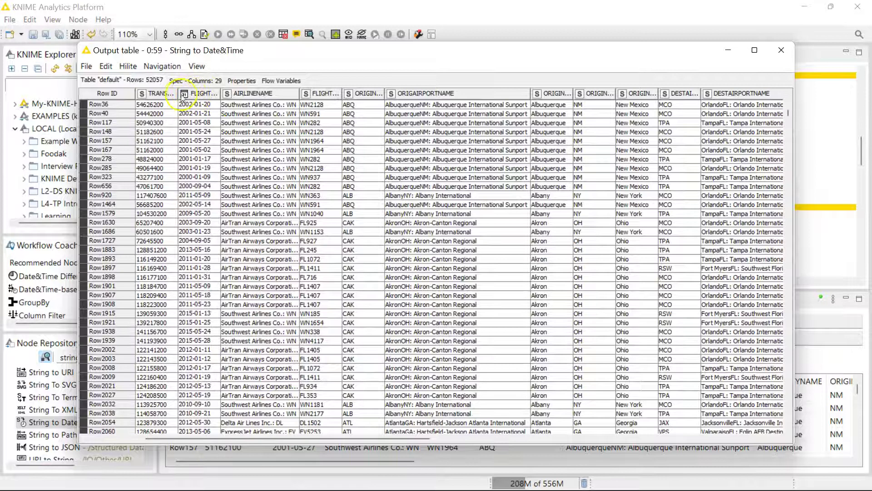
pyautogui.click(787, 55)
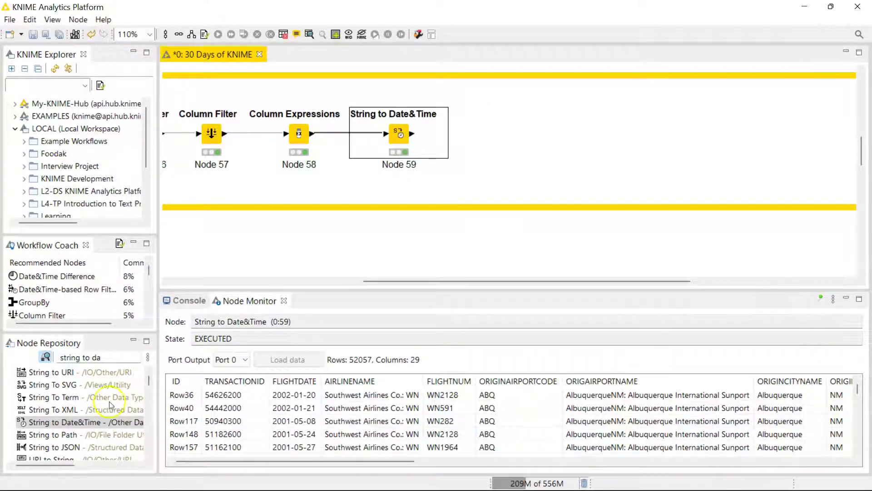
# Step: Replace the node search text with 'extract date'
pyautogui.click(110, 358)
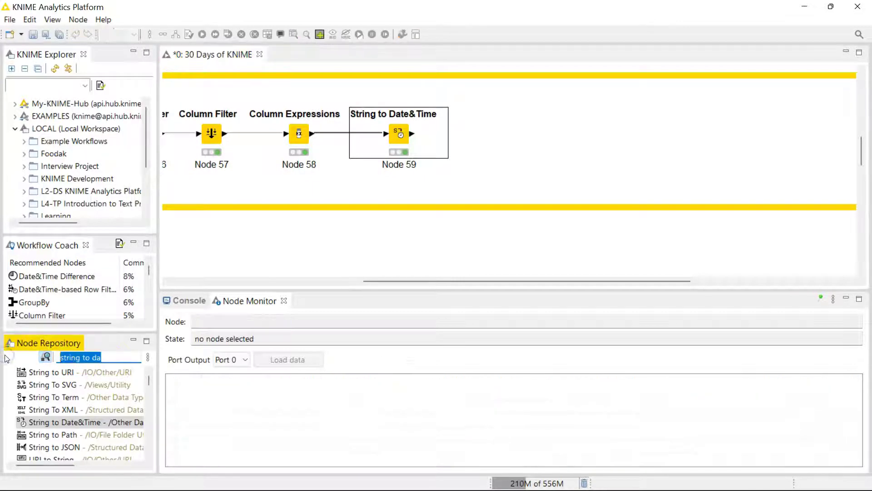
pyautogui.press('BackSpace')
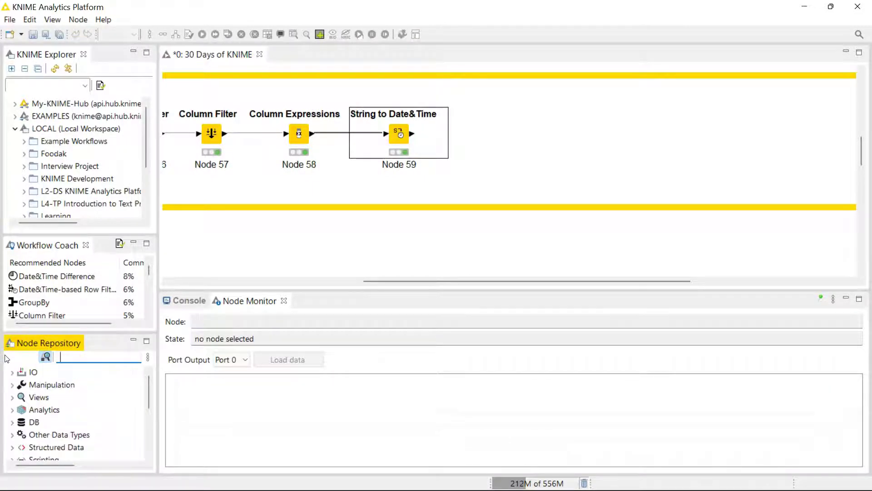
pyautogui.write('extract')
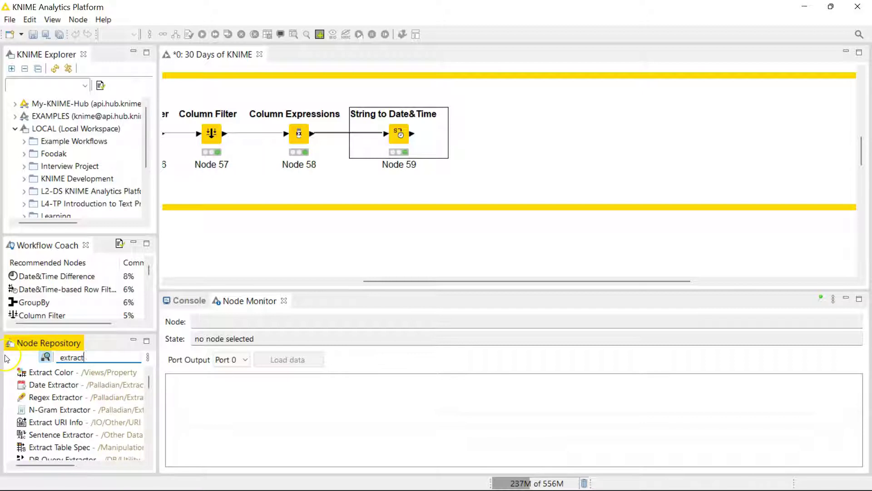
pyautogui.write(' date ti')
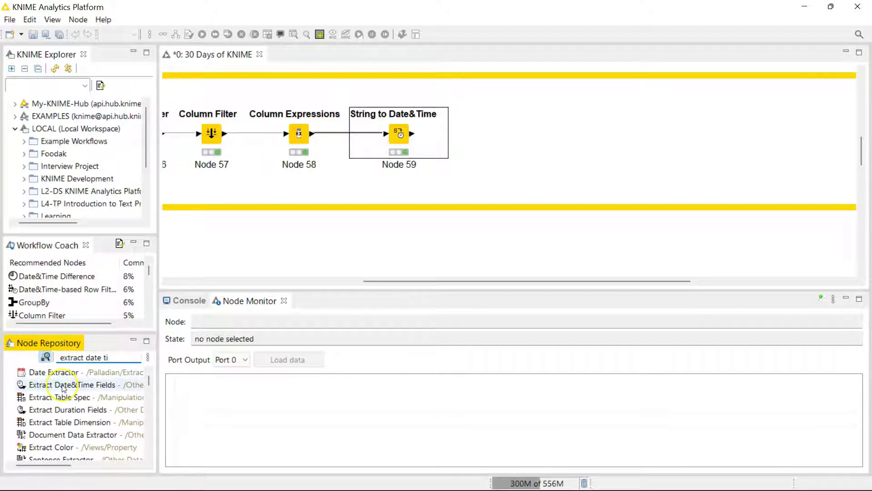
# Step: Place an Extract Date&Time Fields node and connect String to Date&Time's output to it
pyautogui.moveTo(59, 384); pyautogui.dragTo(509, 127)
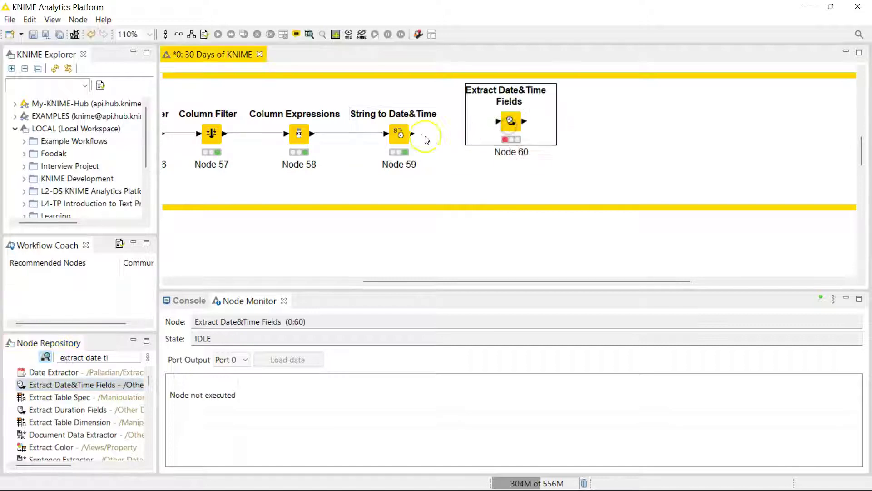
pyautogui.moveTo(412, 133); pyautogui.dragTo(509, 134)
pyautogui.click(380, 145)
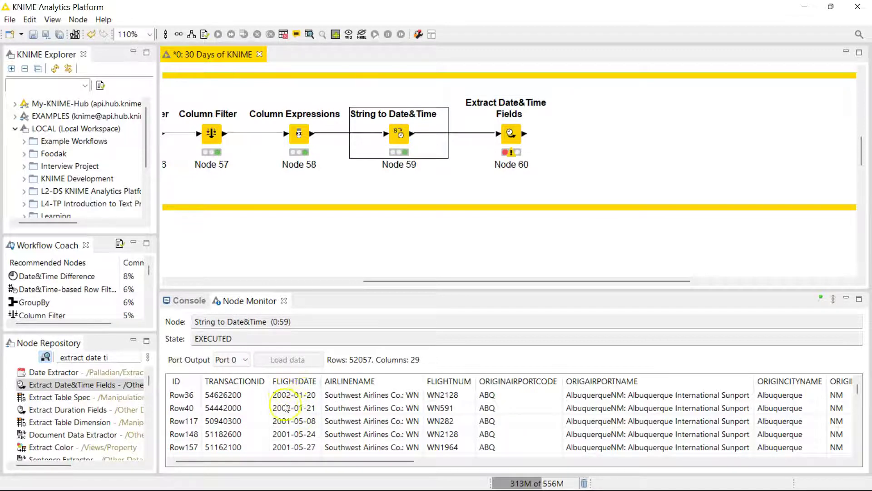
pyautogui.scroll(-1, 291, 422)
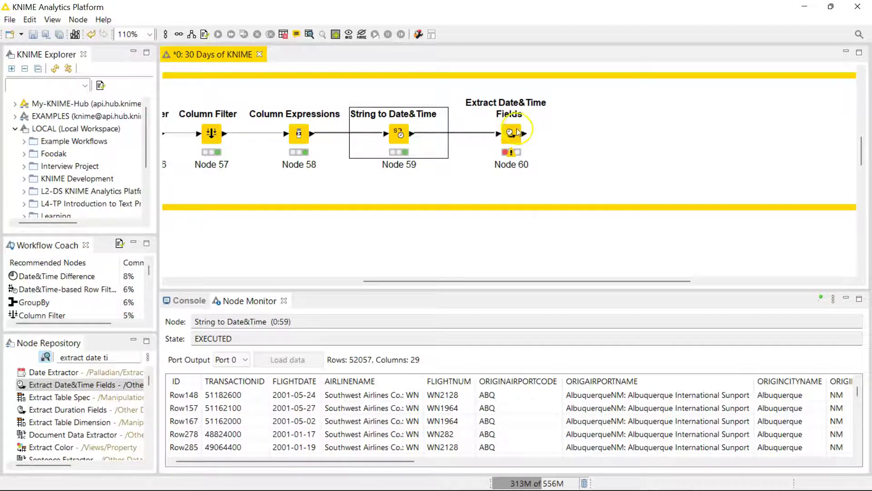
# Step: Tick Year, Month (name), Week, Day of month and both Day of week fields in Node 60
pyautogui.doubleClick(516, 137)
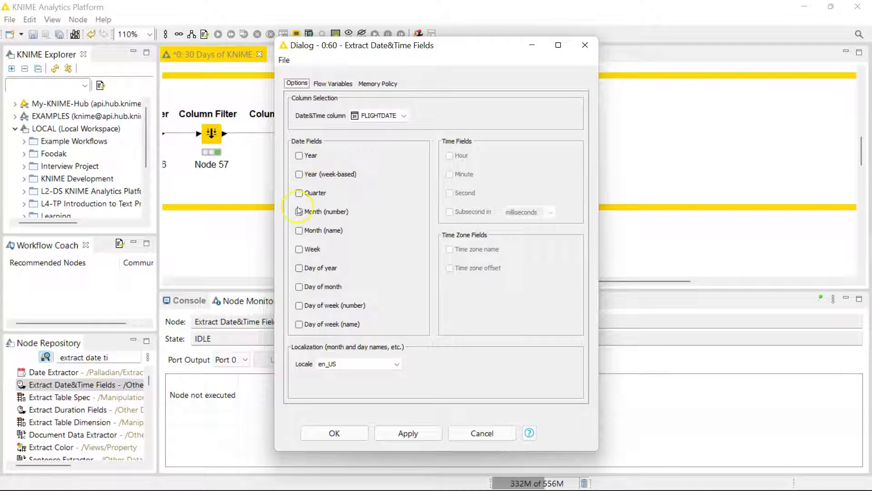
pyautogui.click(309, 156)
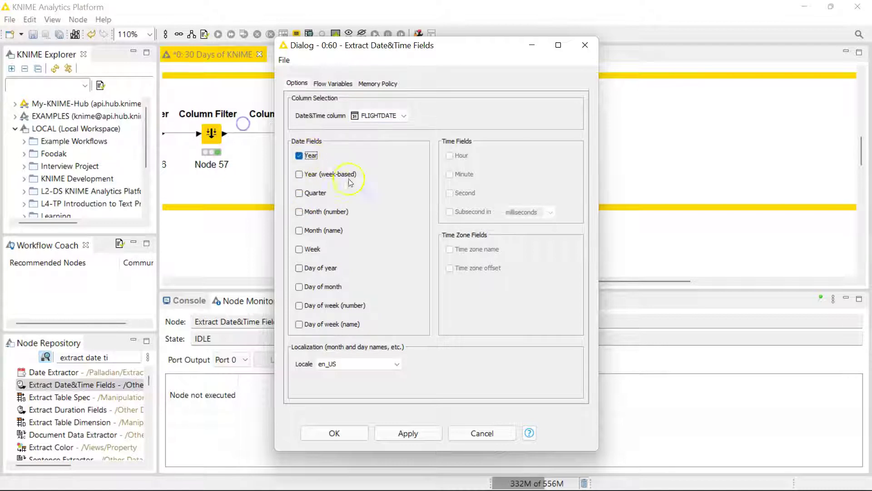
pyautogui.click(299, 213)
pyautogui.click(299, 213)
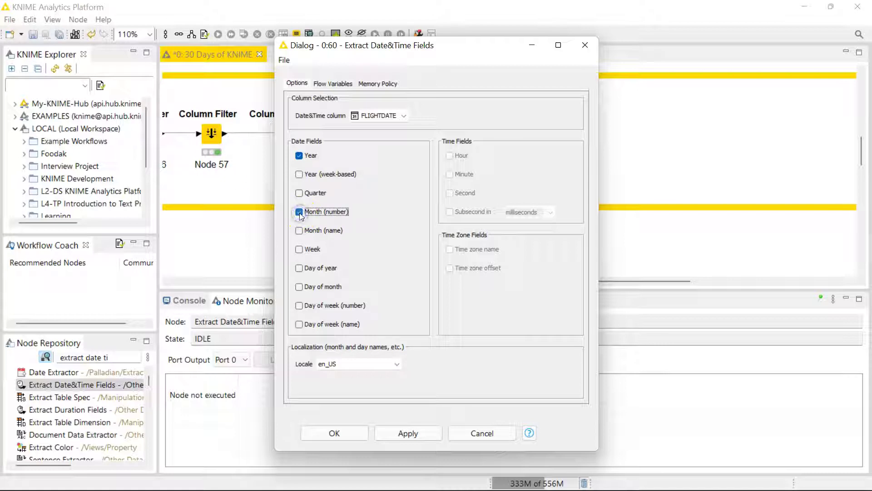
pyautogui.click(298, 231)
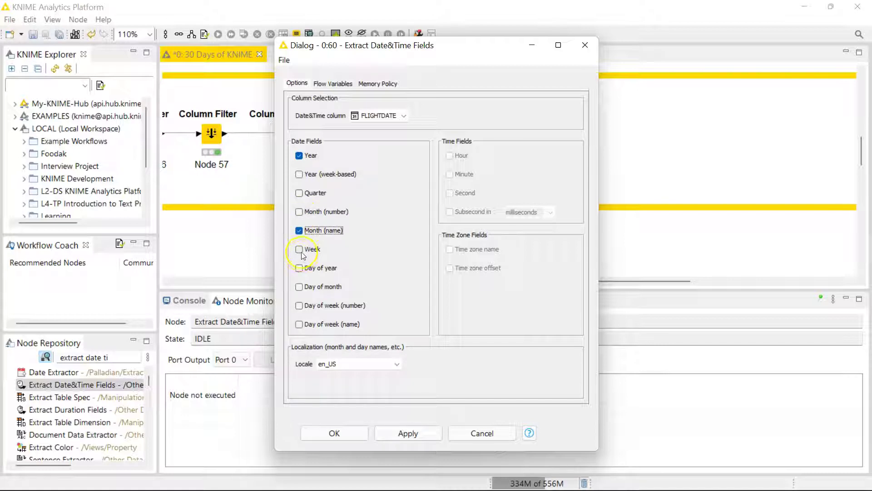
pyautogui.click(299, 249)
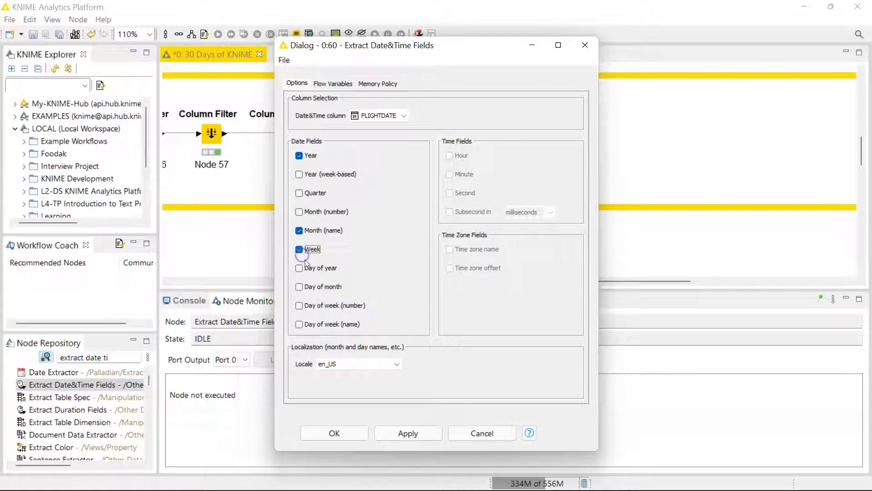
pyautogui.click(300, 288)
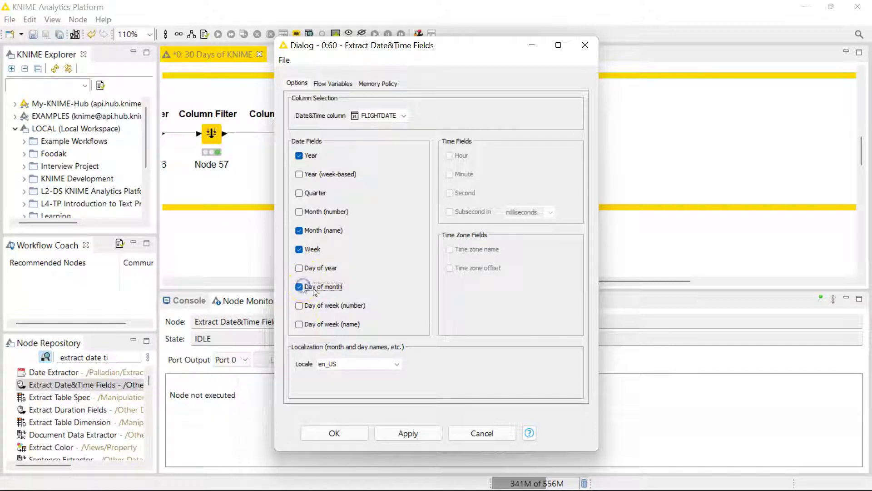
pyautogui.click(304, 325)
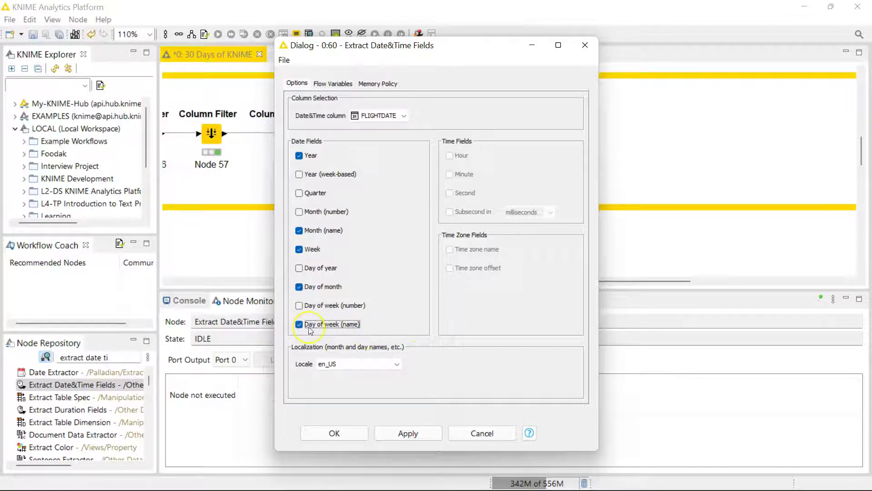
pyautogui.click(308, 306)
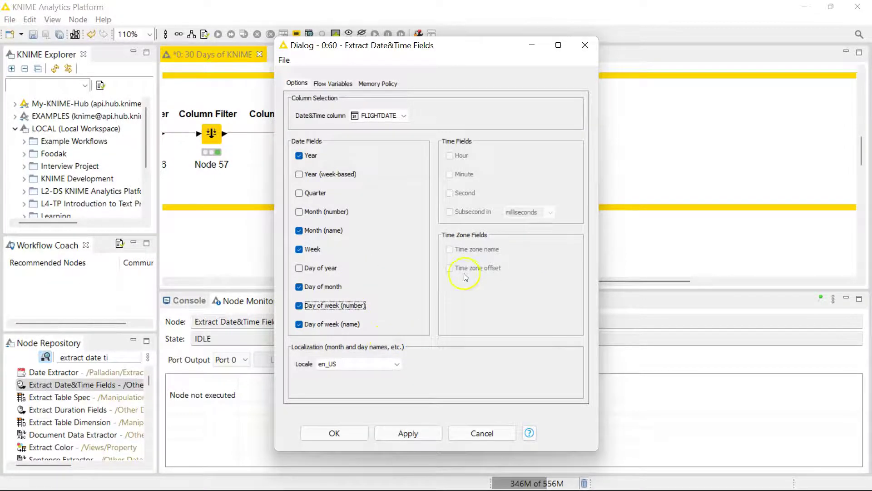
pyautogui.click(327, 433)
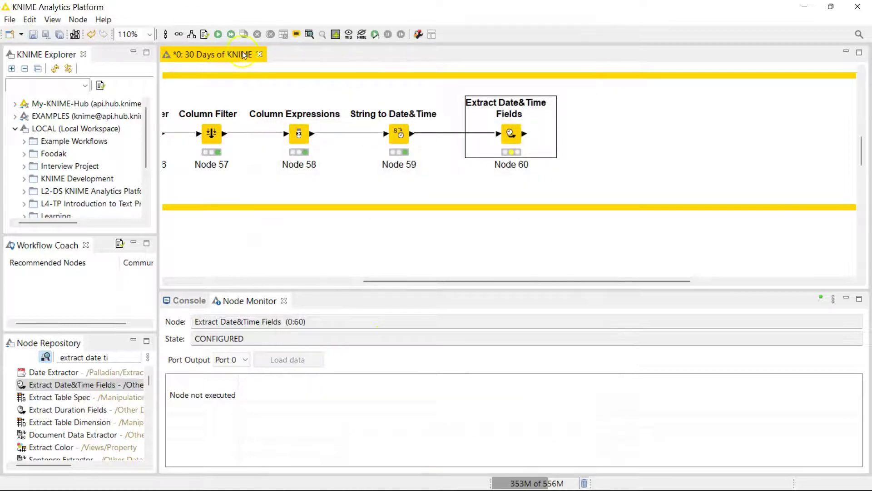
# Step: Execute Node 60 and scroll its output to check the new date columns
pyautogui.click(219, 35)
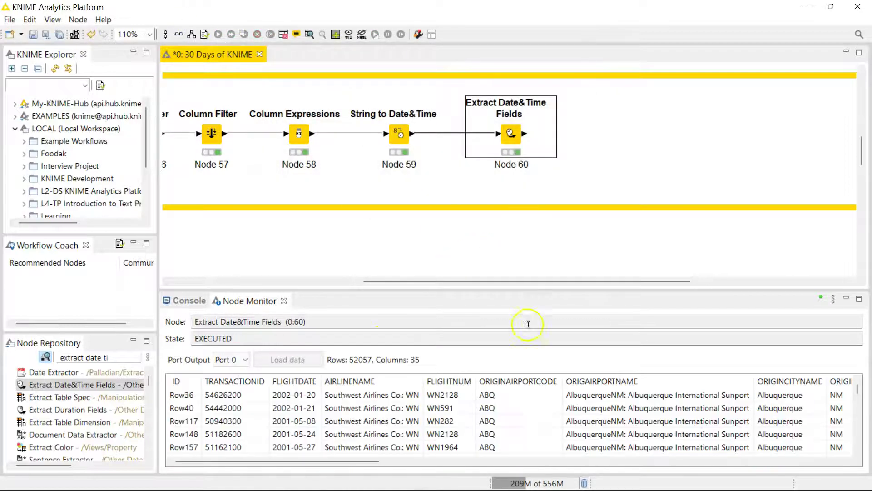
pyautogui.moveTo(315, 461); pyautogui.dragTo(824, 460)
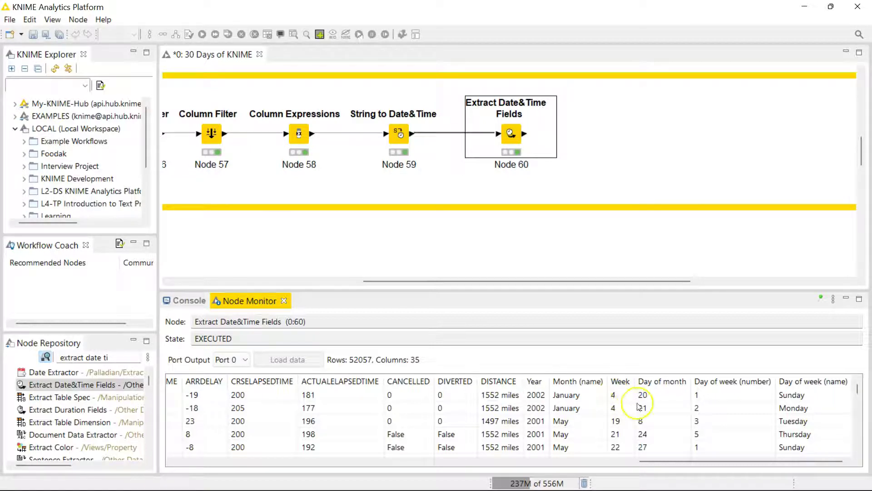
pyautogui.scroll(-10, 664, 401)
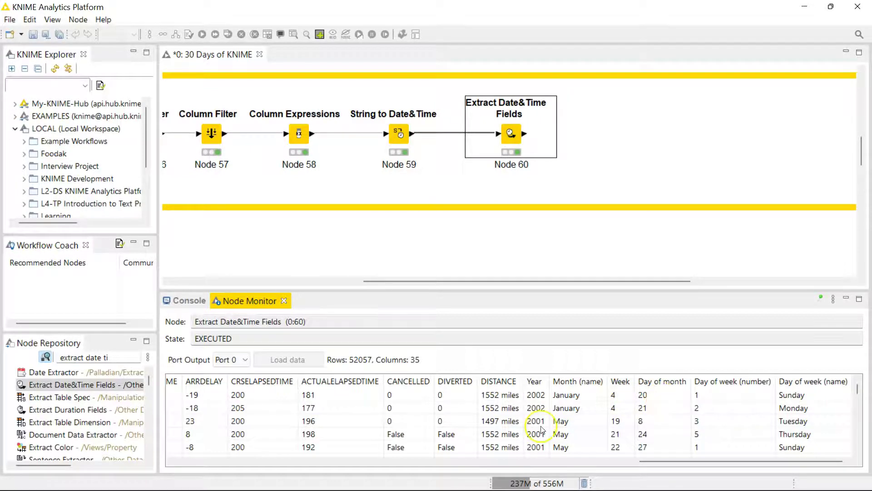
pyautogui.scroll(-5, 540, 427)
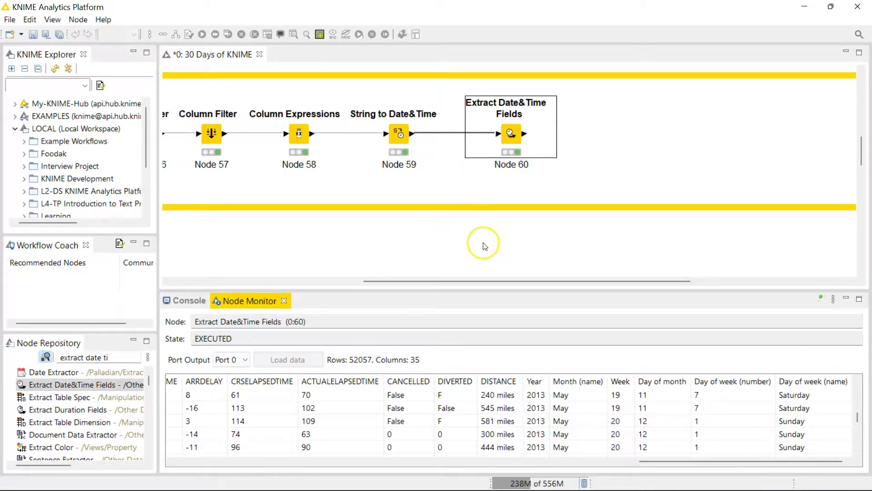
pyautogui.moveTo(482, 283); pyautogui.dragTo(291, 282)
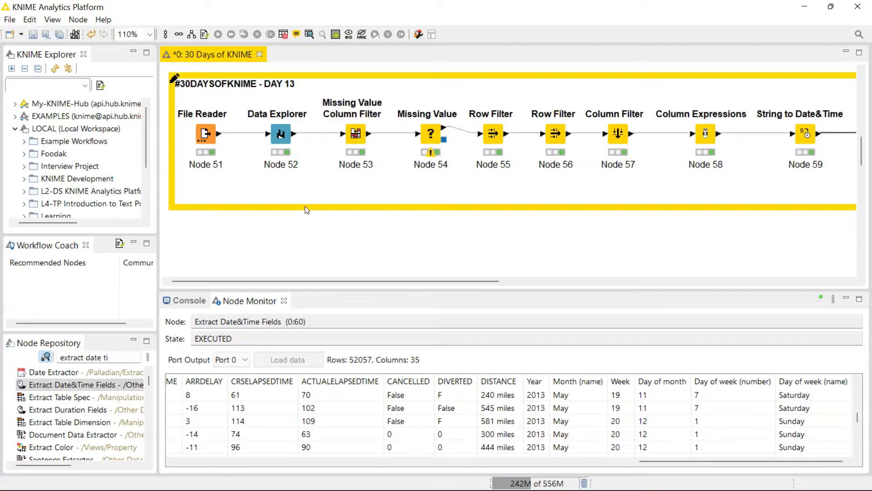